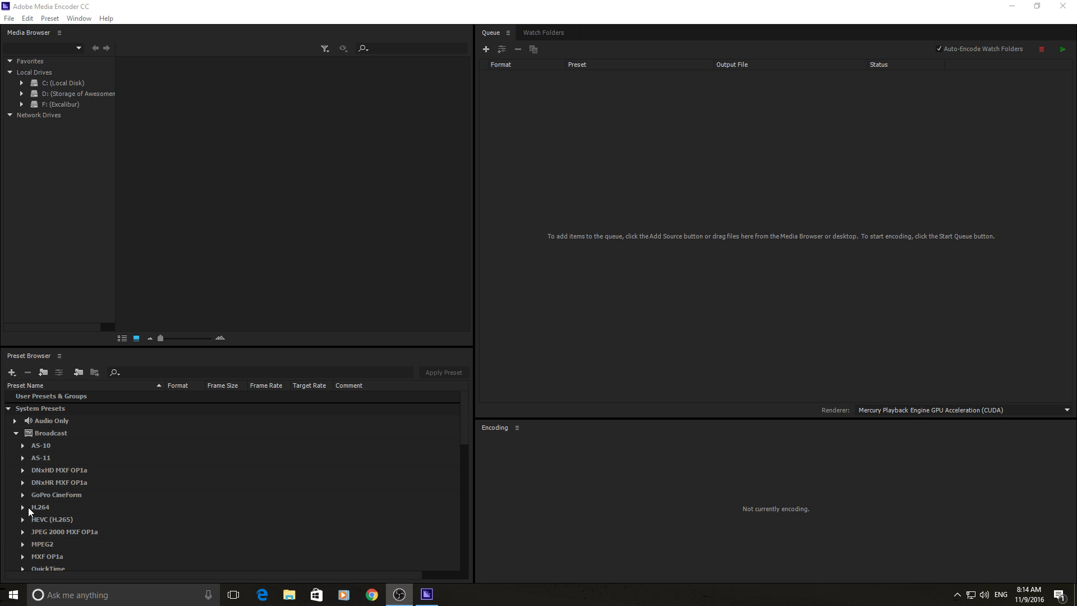
Step: Drag DSC_0571.MOV from File Explorer into the Media Encoder queue as an H.264 job
{"action": "scroll", "coordinate": [68, 478], "scroll_direction": "down", "scroll_amount": 1}
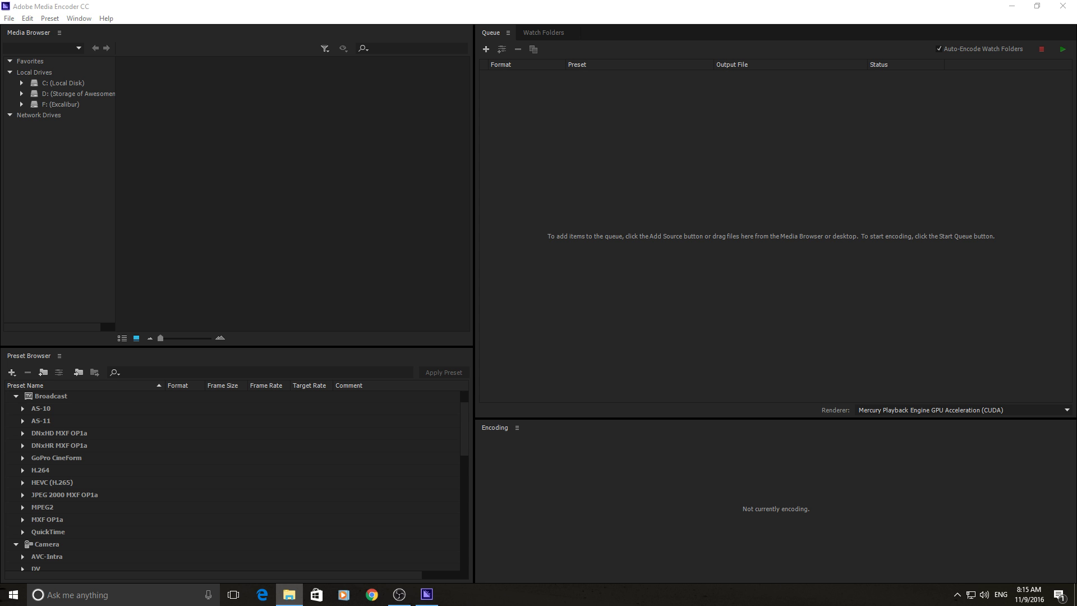
{"action": "left_click_drag", "start_coordinate": [943, 239], "coordinate": [689, 140]}
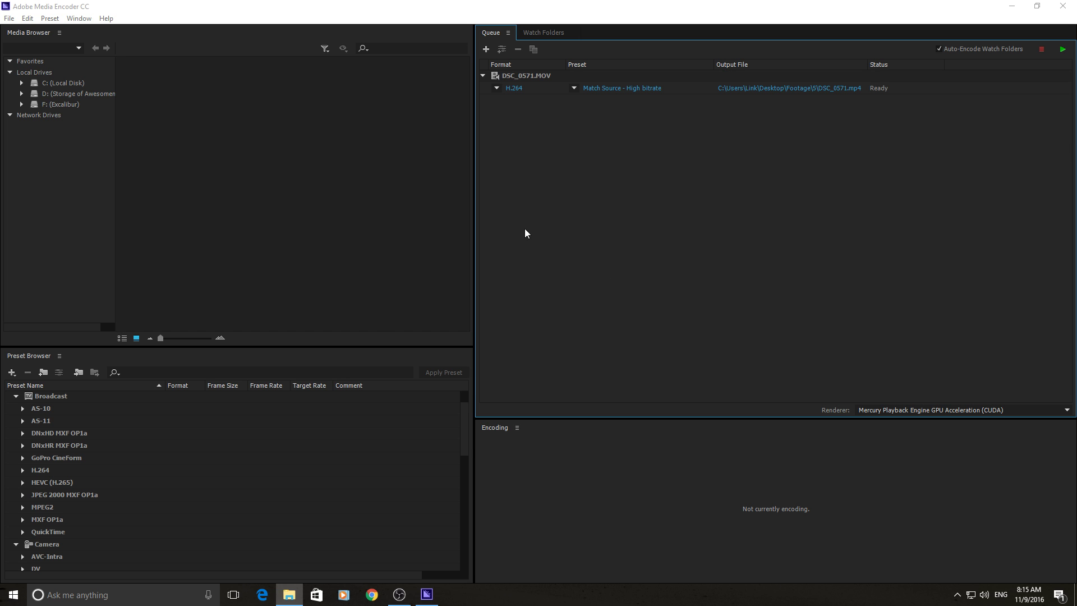
{"action": "key", "text": "alt+Tab"}
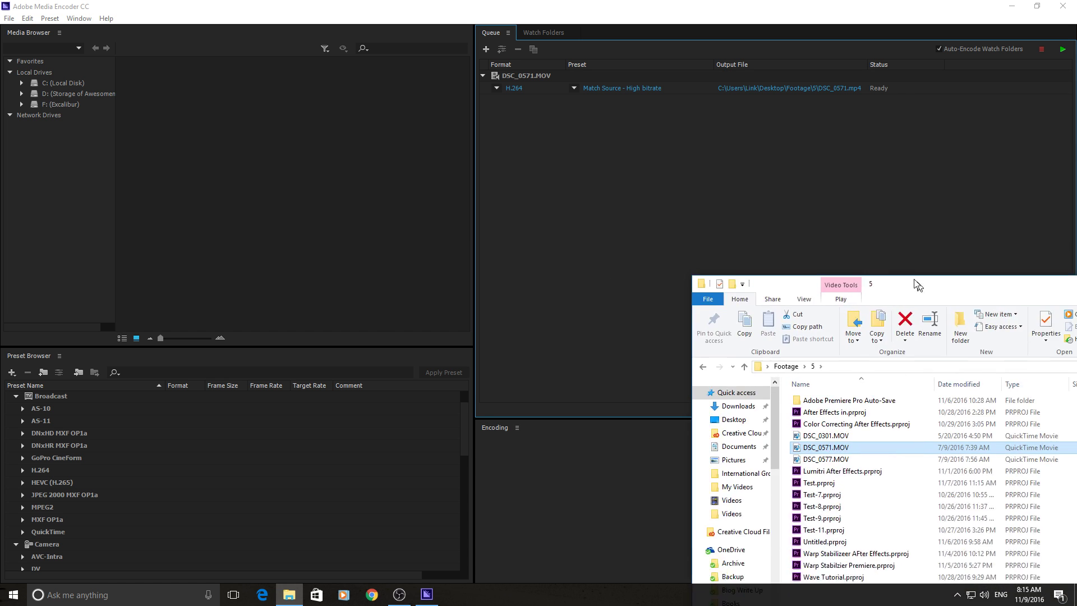
{"action": "left_click_drag", "start_coordinate": [913, 284], "coordinate": [817, 230]}
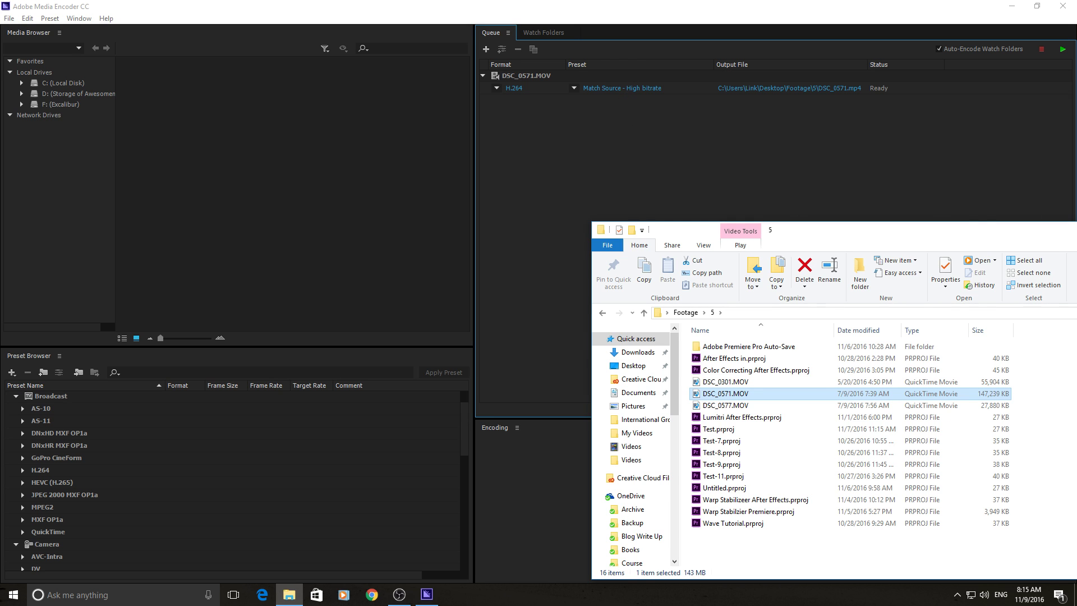
{"action": "key", "text": "alt+Tab"}
{"action": "left_click", "coordinate": [9, 18]}
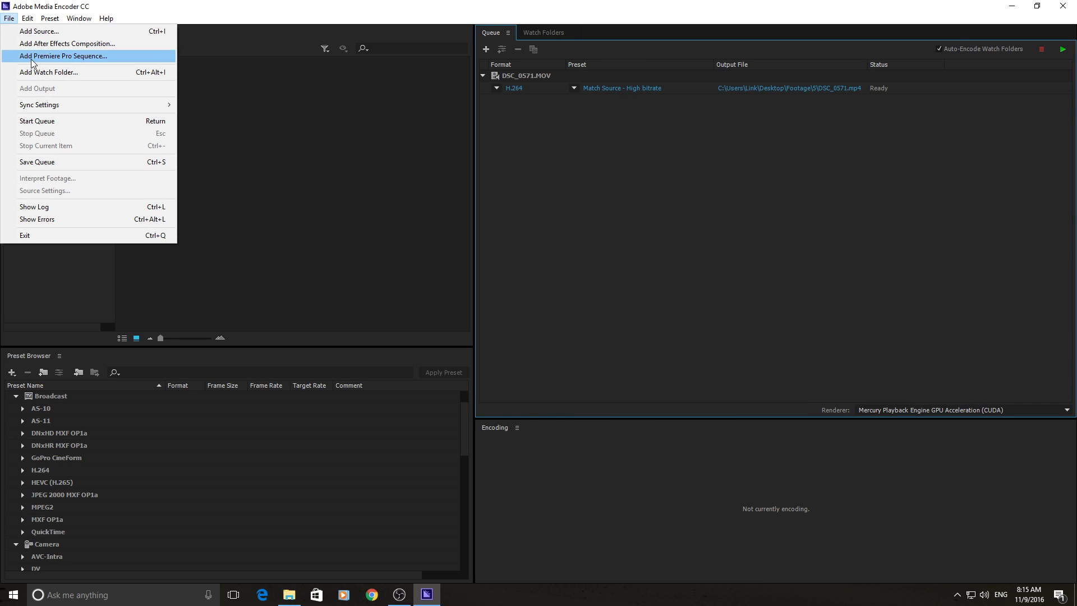
{"action": "mouse_move", "coordinate": [28, 18]}
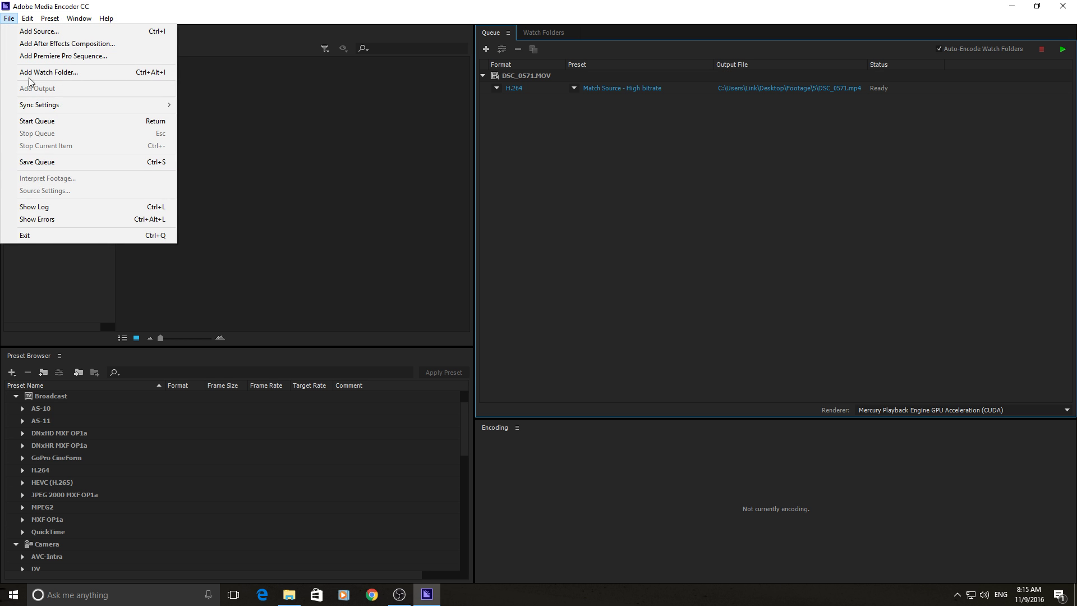
{"action": "left_click", "coordinate": [15, 36]}
{"action": "scroll", "coordinate": [170, 168], "scroll_direction": "down", "scroll_amount": 5}
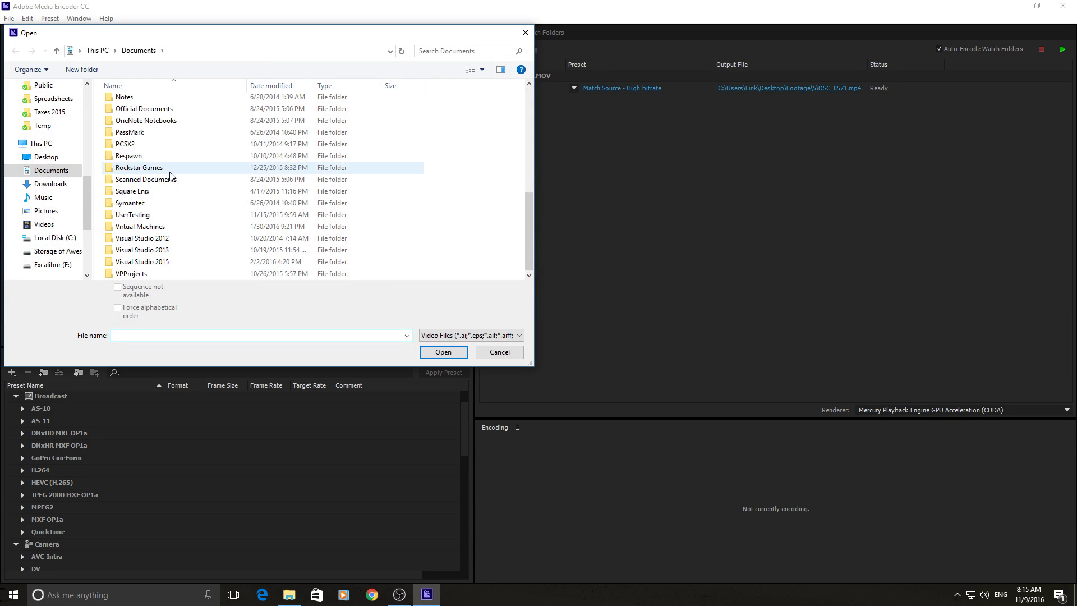
{"action": "scroll", "coordinate": [169, 175], "scroll_direction": "up", "scroll_amount": 10}
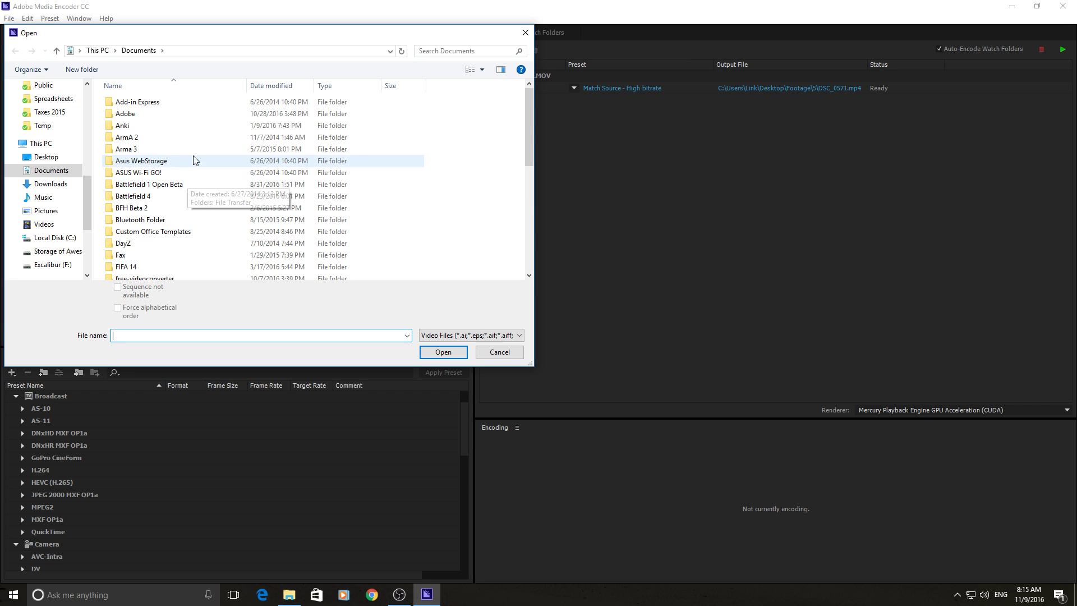
{"action": "left_click", "coordinate": [511, 349]}
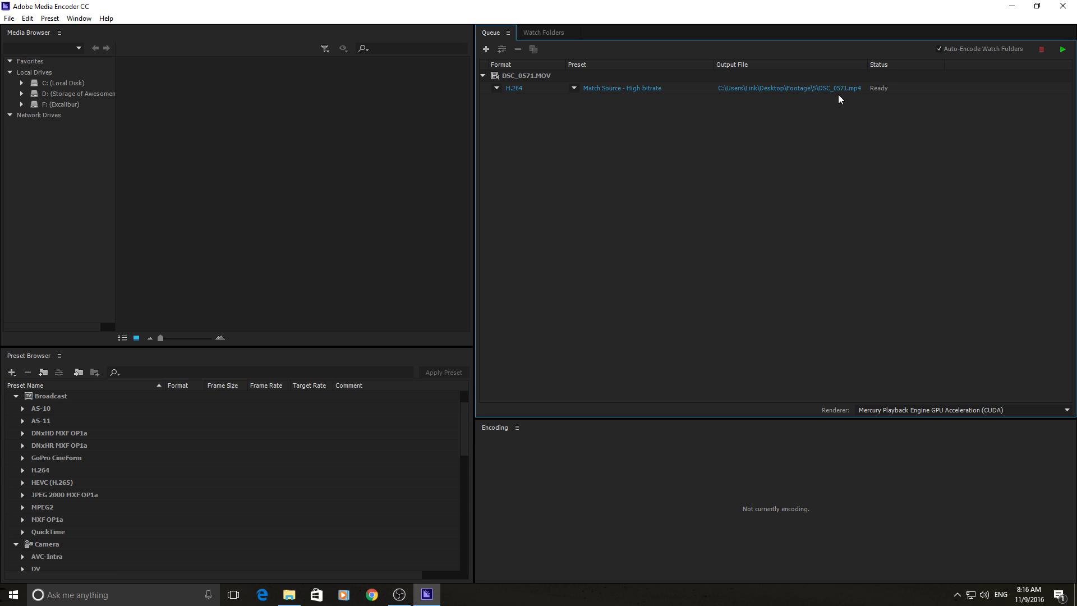
{"action": "left_click", "coordinate": [497, 88]}
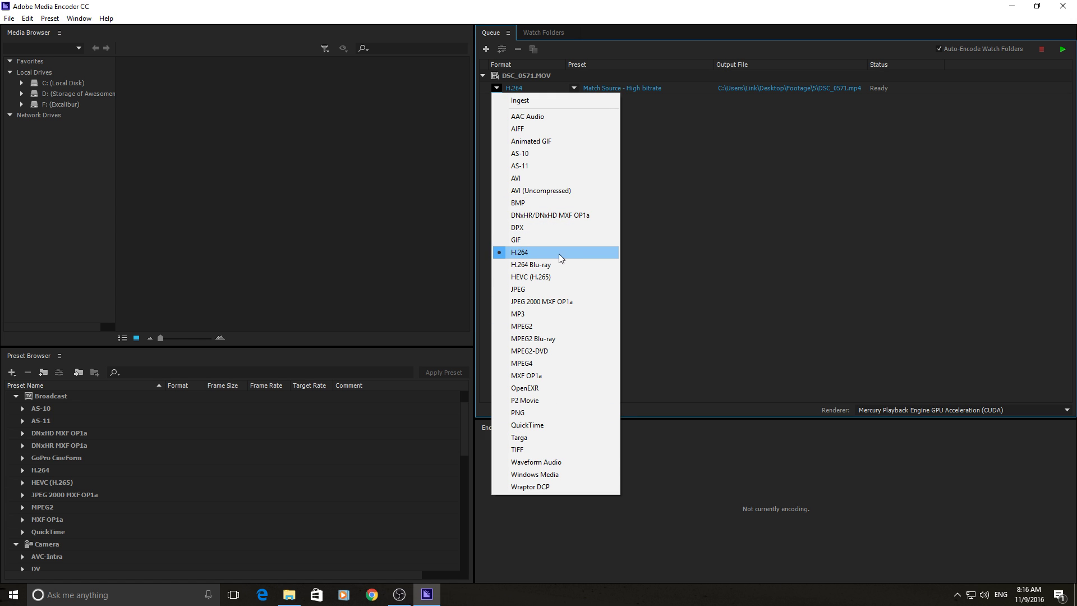
{"action": "left_click", "coordinate": [686, 234]}
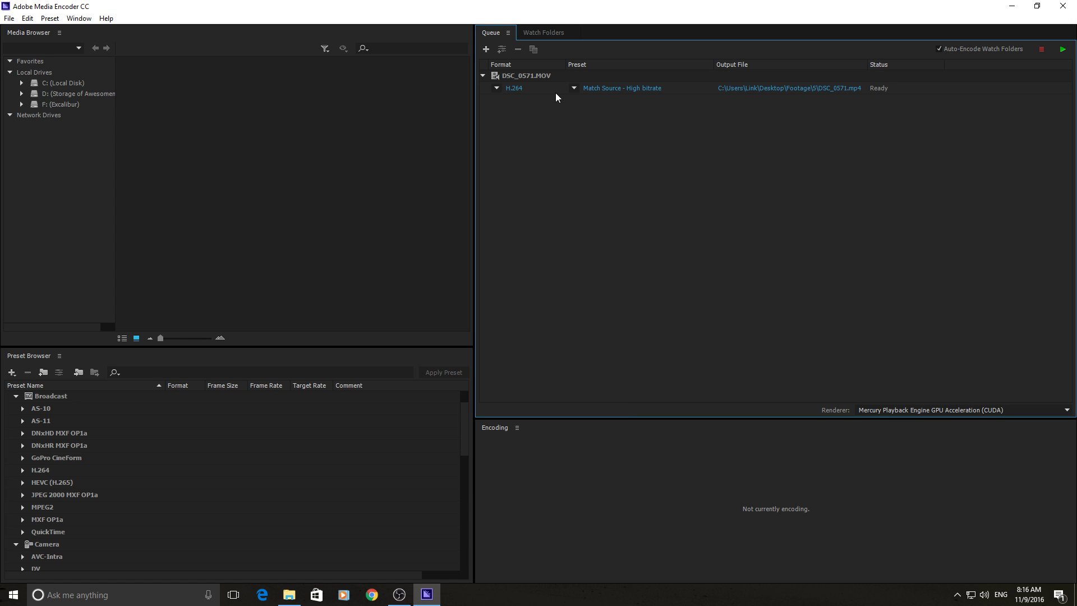
Step: Apply the YouTube 1080p HD preset to the DSC_0571.MOV job and open its Export Settings
{"action": "left_click", "coordinate": [574, 88]}
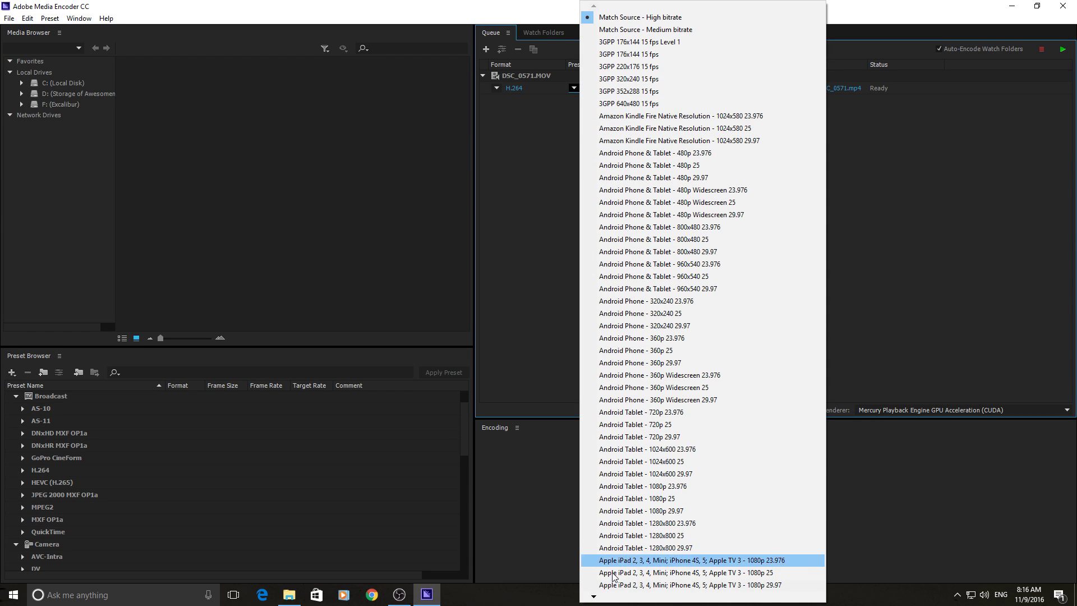
{"action": "mouse_move", "coordinate": [596, 600]}
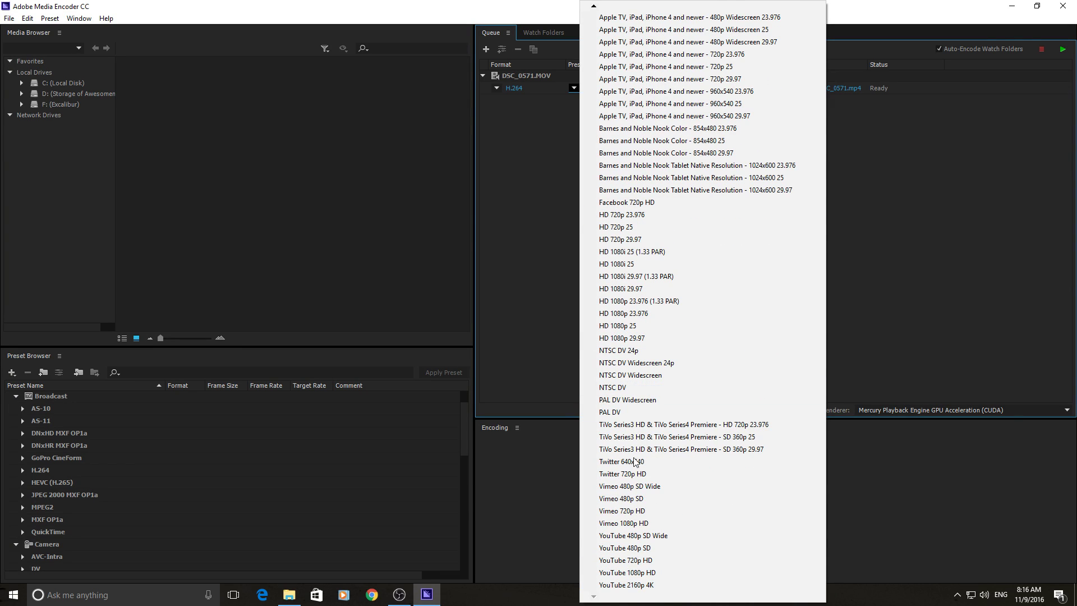
{"action": "left_click", "coordinate": [652, 574]}
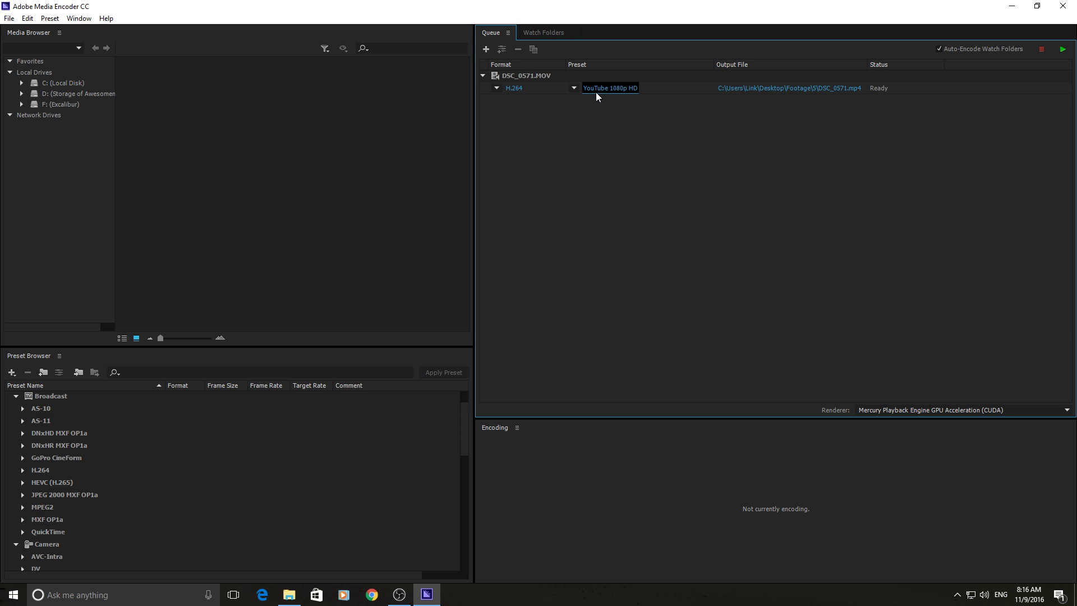
{"action": "left_click", "coordinate": [609, 86]}
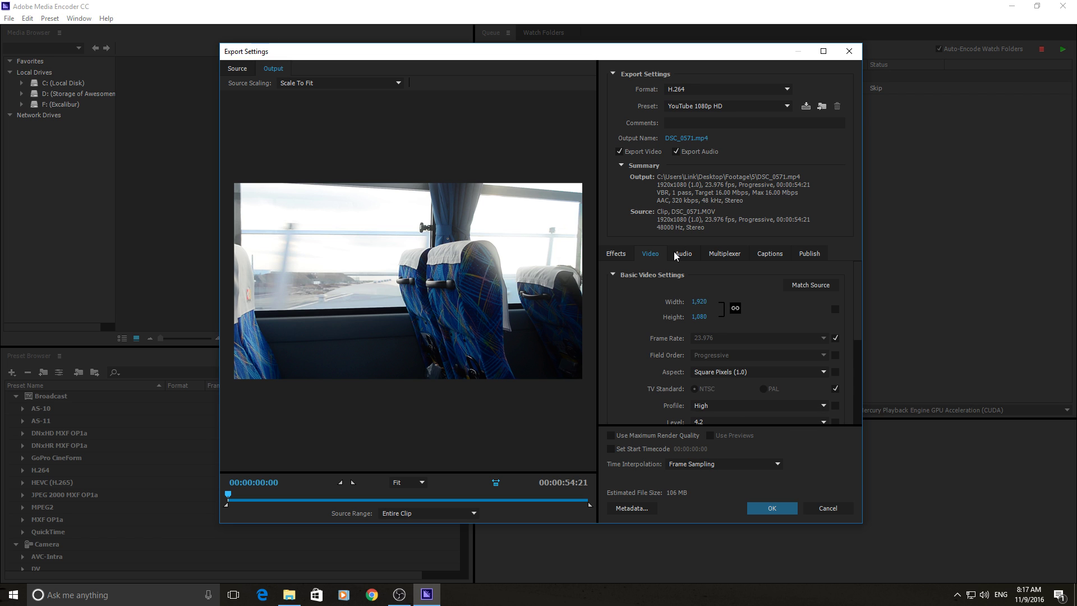
{"action": "left_click", "coordinate": [724, 253]}
{"action": "left_click", "coordinate": [771, 254]}
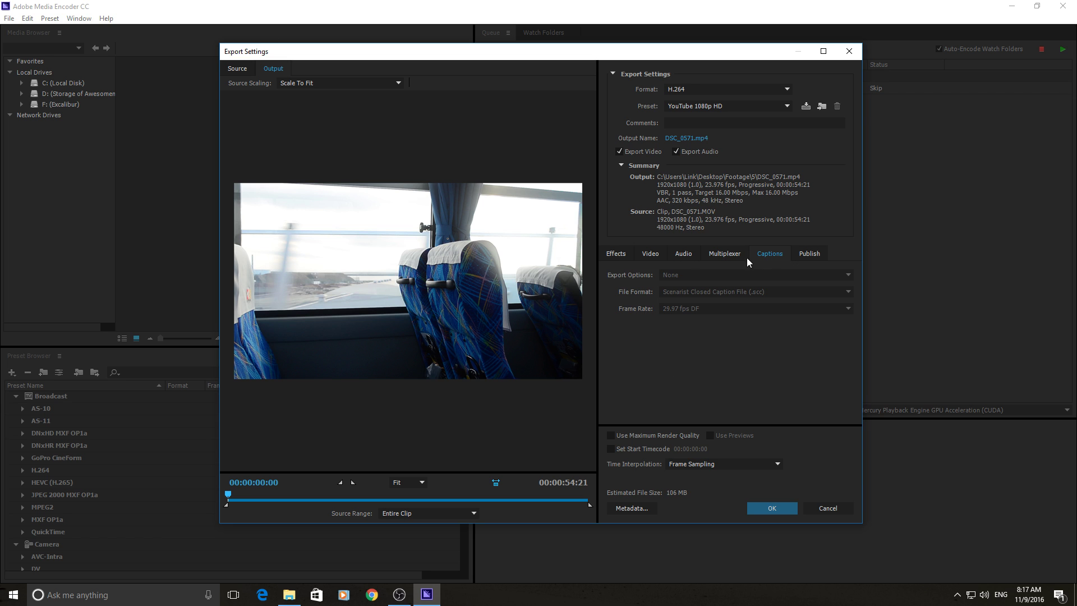
{"action": "left_click", "coordinate": [639, 255]}
{"action": "scroll", "coordinate": [636, 341], "scroll_direction": "down", "scroll_amount": 5}
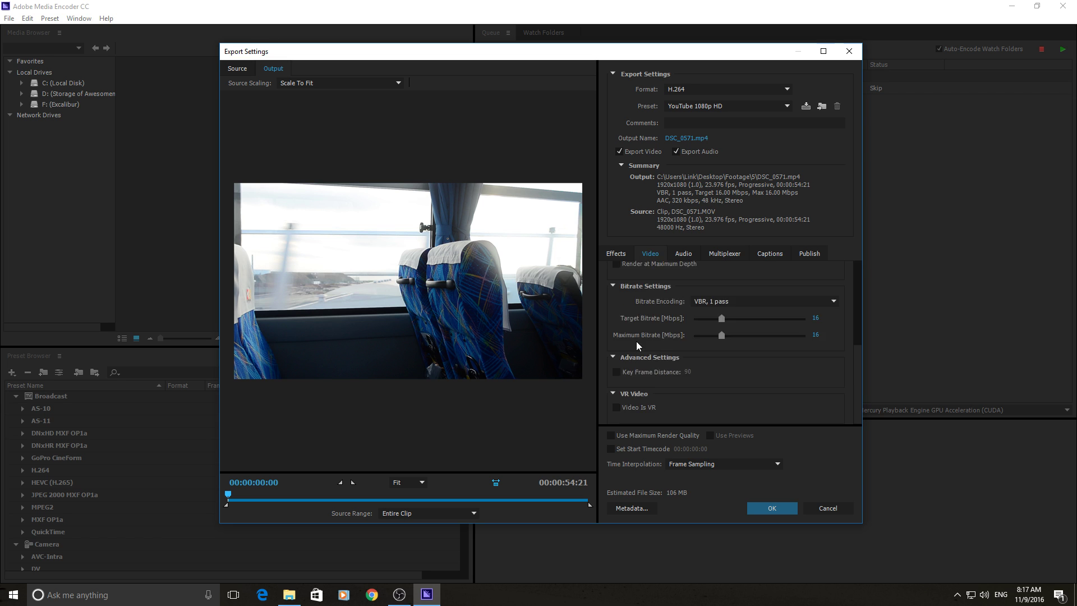
{"action": "scroll", "coordinate": [636, 342], "scroll_direction": "up", "scroll_amount": 5}
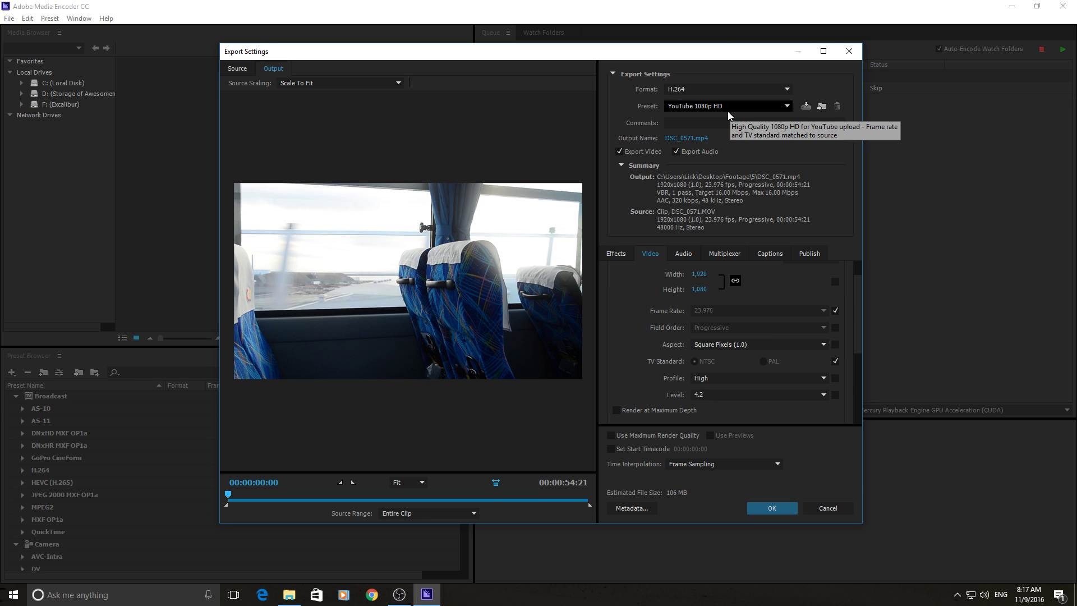
{"action": "scroll", "coordinate": [607, 329], "scroll_direction": "up", "scroll_amount": 1}
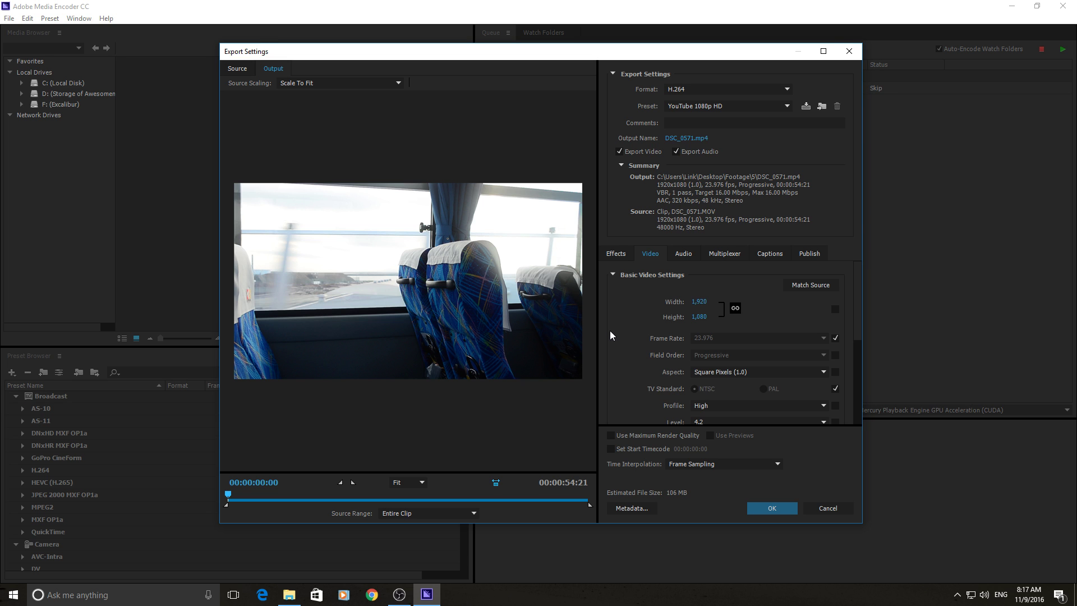
{"action": "left_click", "coordinate": [835, 507]}
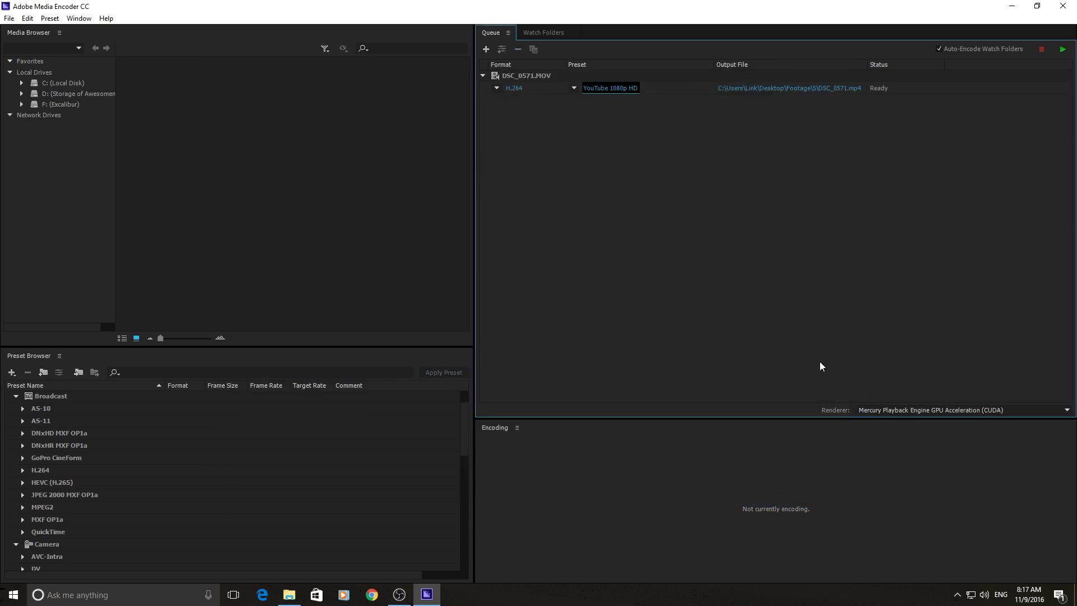
{"action": "left_click", "coordinate": [739, 87]}
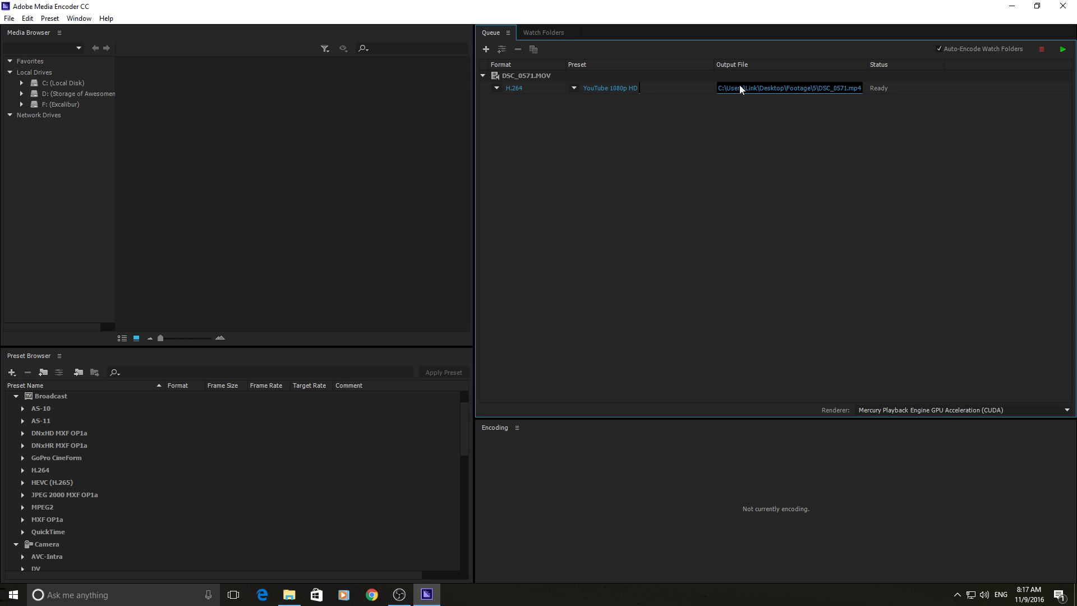
{"action": "scroll", "coordinate": [68, 141], "scroll_direction": "up", "scroll_amount": 10}
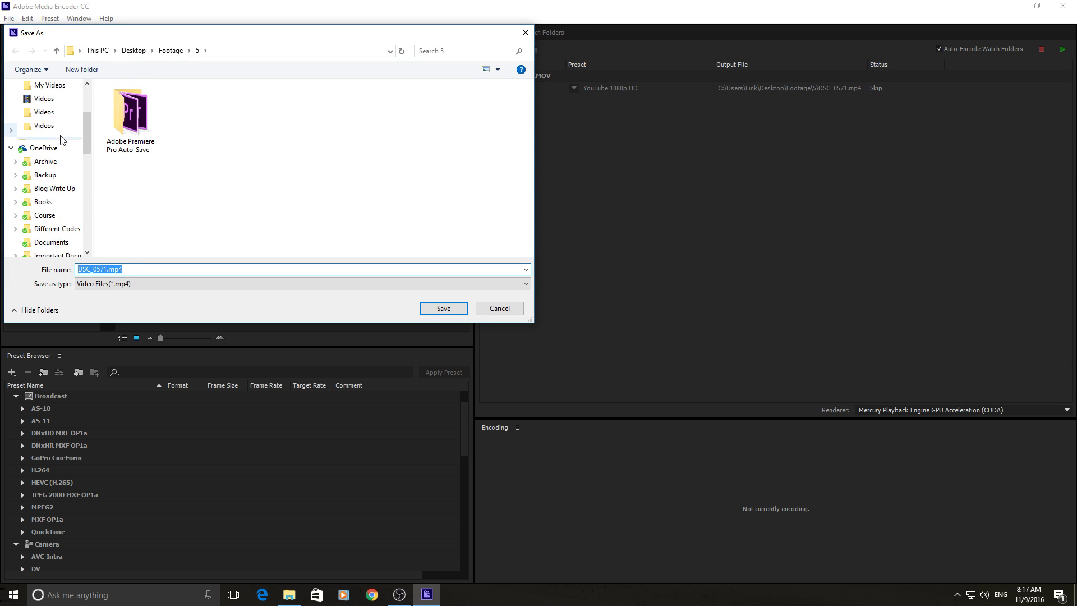
{"action": "left_click", "coordinate": [491, 309]}
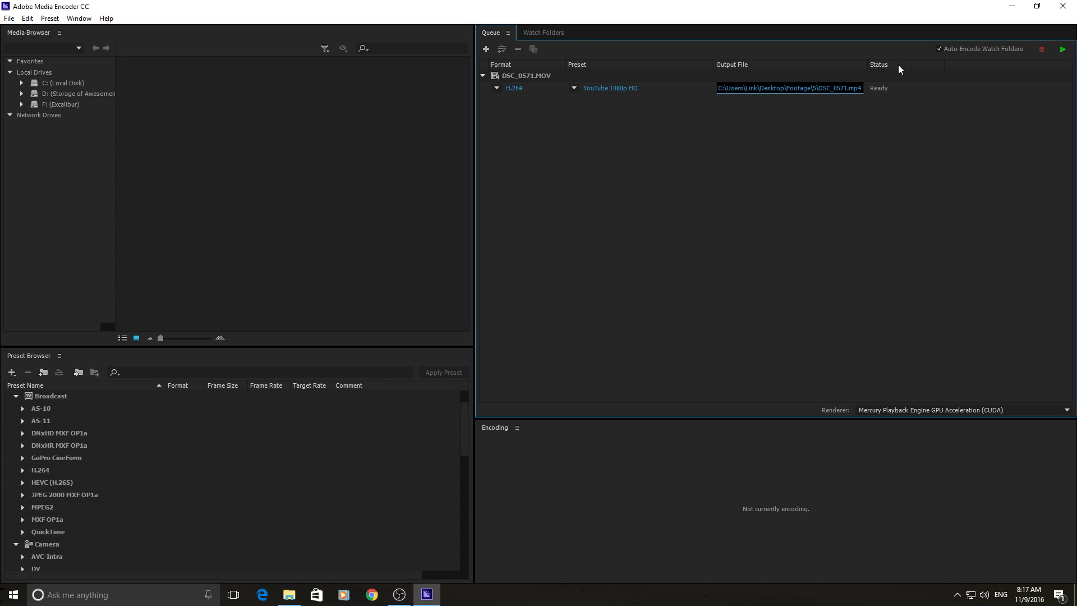
Step: Start the queue so DSC_0571.MOV encodes to DSC_0571.mp4
{"action": "left_click", "coordinate": [1061, 50]}
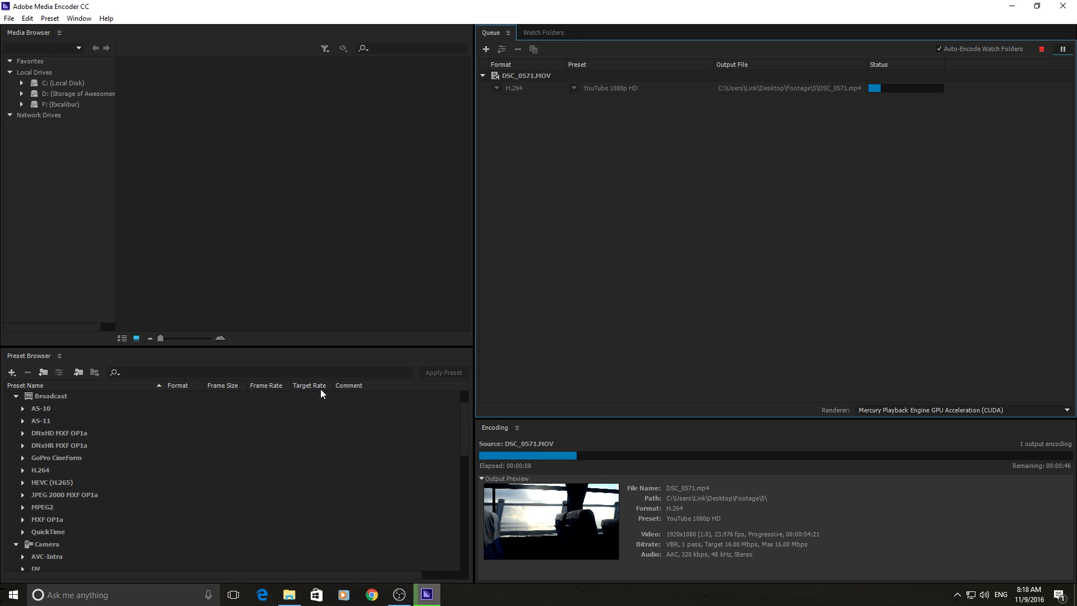
{"action": "left_click", "coordinate": [20, 165]}
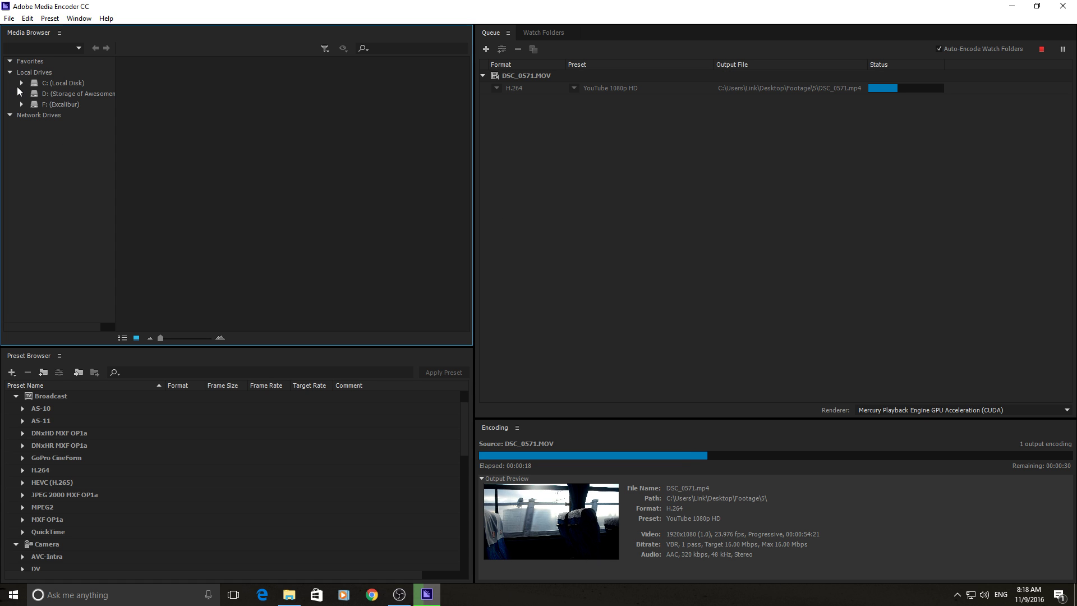
Step: Select the eight Game Files thumbnails on F: (Excalibur), then open the Preset Browser's new-preset options
{"action": "left_click", "coordinate": [21, 104]}
{"action": "left_click", "coordinate": [56, 128]}
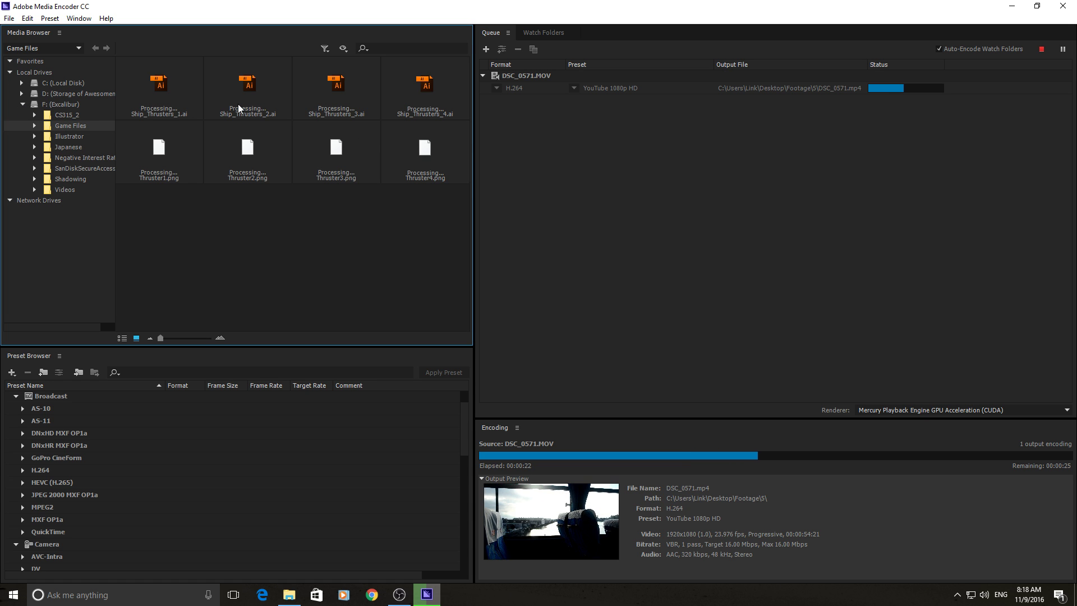
{"action": "left_click_drag", "start_coordinate": [196, 255], "coordinate": [409, 252]}
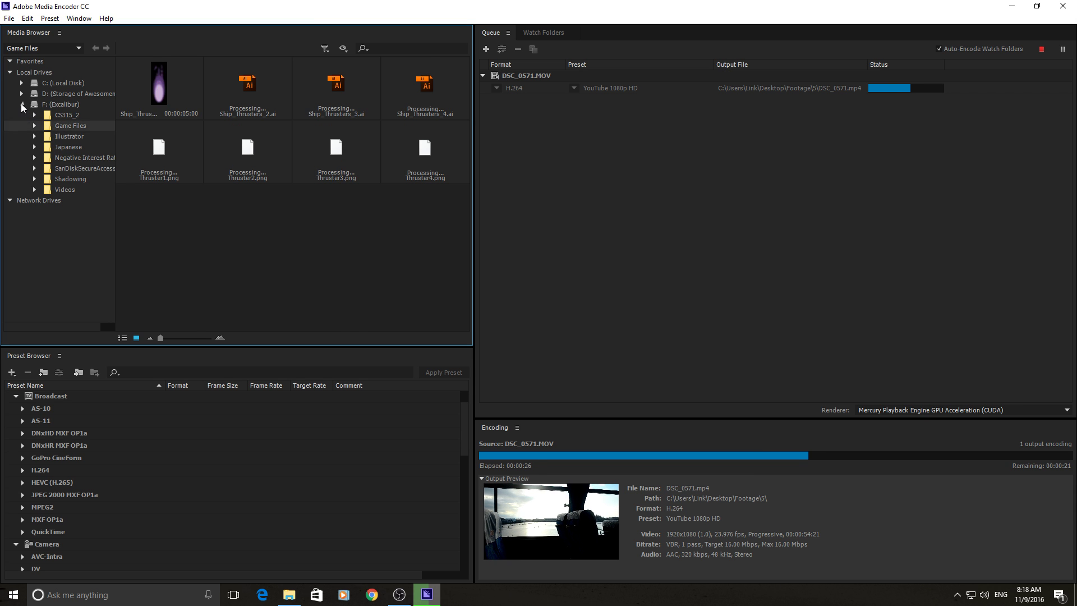
{"action": "left_click", "coordinate": [23, 105]}
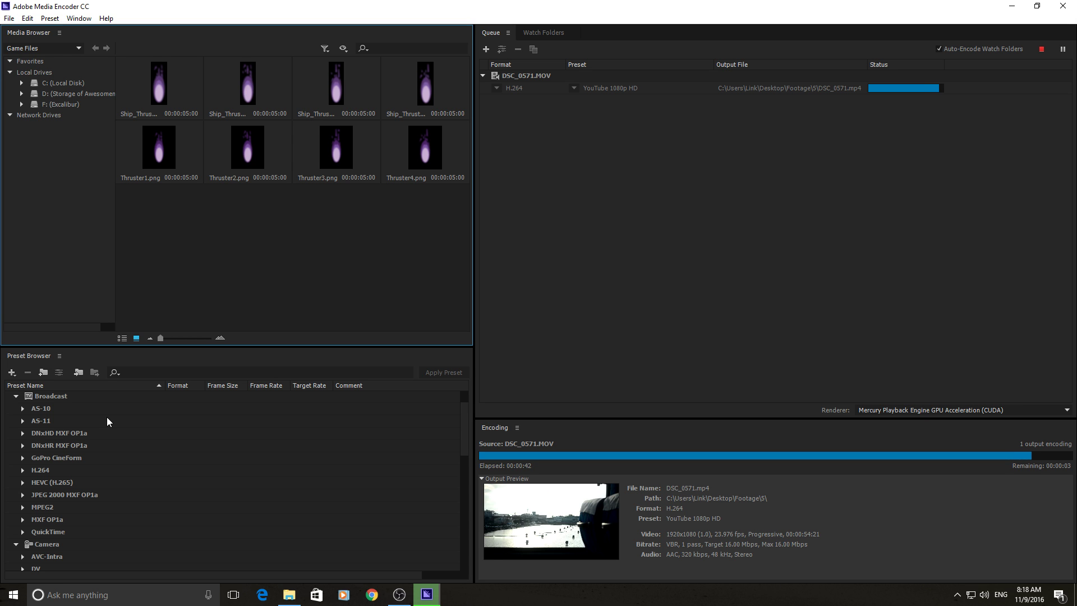
{"action": "scroll", "coordinate": [82, 408], "scroll_direction": "down", "scroll_amount": 4}
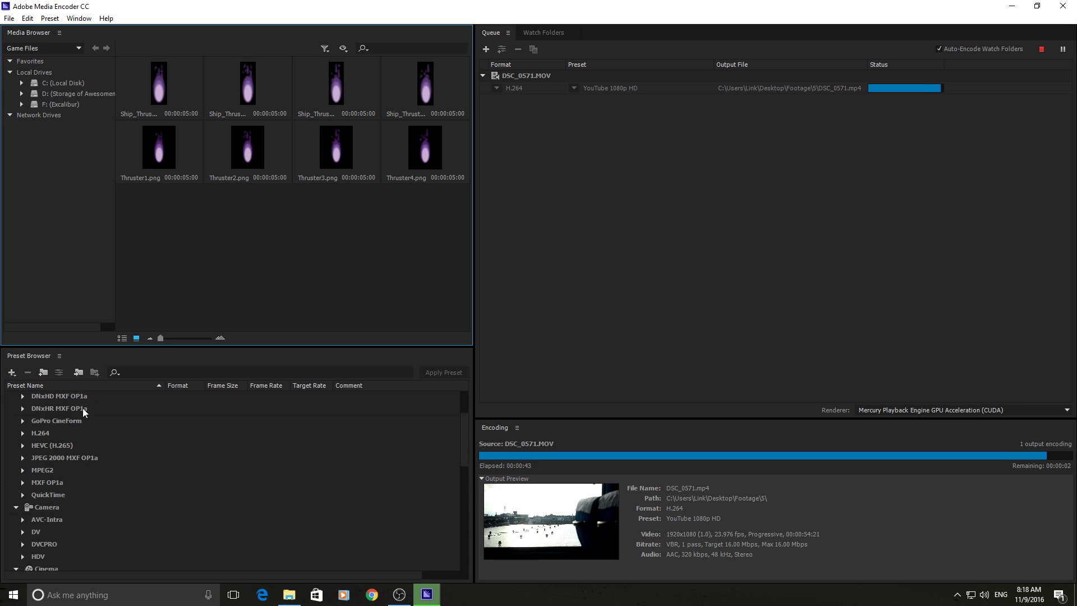
{"action": "left_click", "coordinate": [13, 373]}
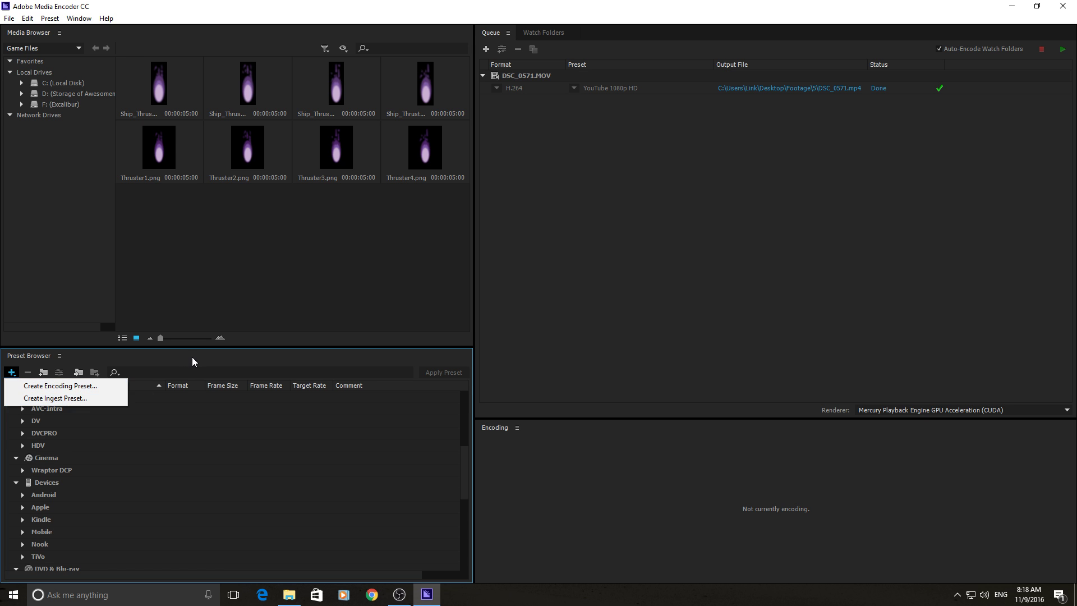
{"action": "left_click", "coordinate": [178, 369]}
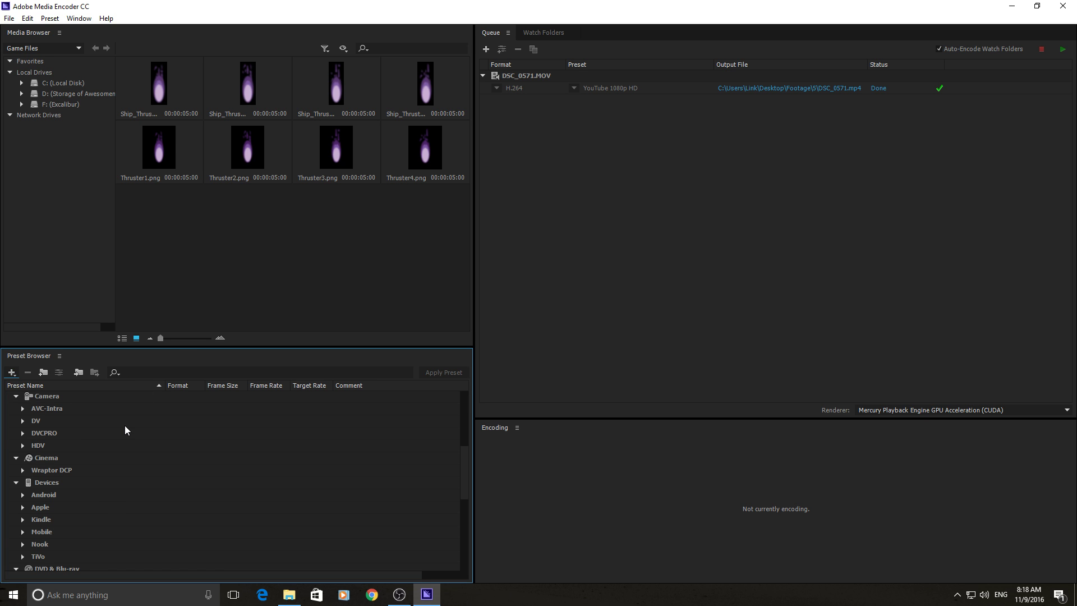